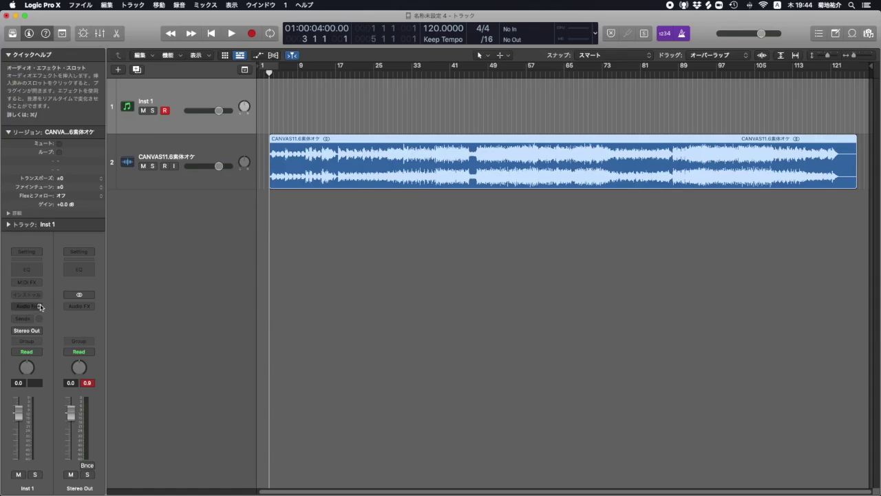
Select the CANVAS11.6素体オケ audio track as the one to analyse
click(103, 288)
click(446, 252)
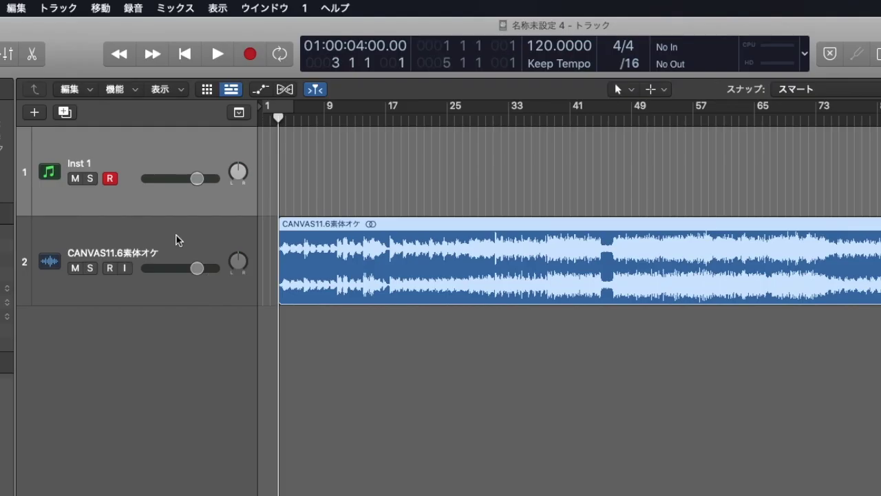
click(206, 146)
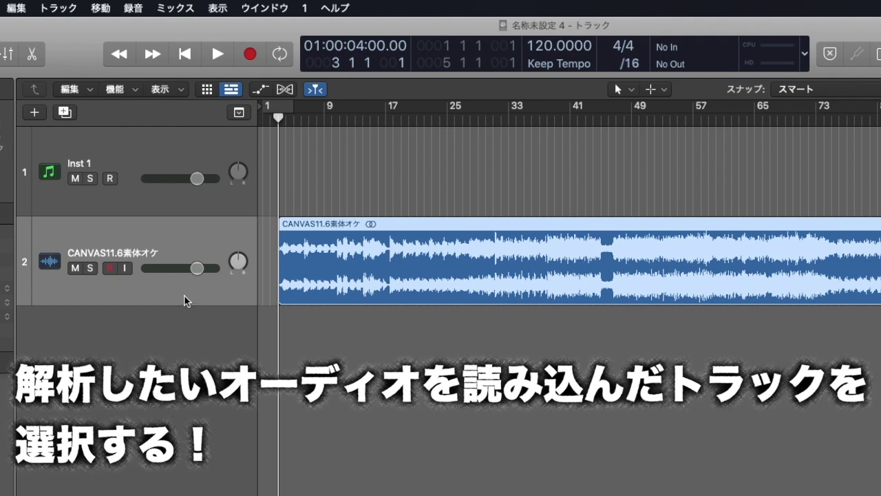
Play the audio track from mid-song against the metronome and lower the track volume to -5.9 dB
double_click(523, 122)
key(space)
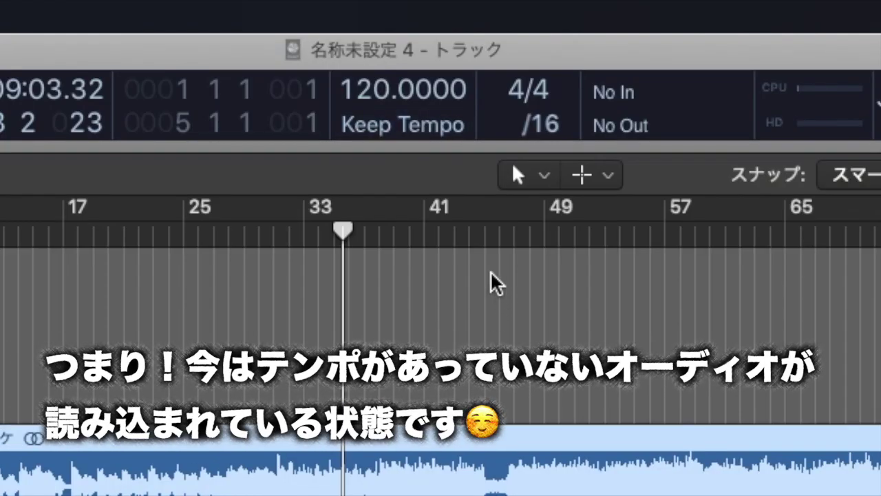
double_click(508, 240)
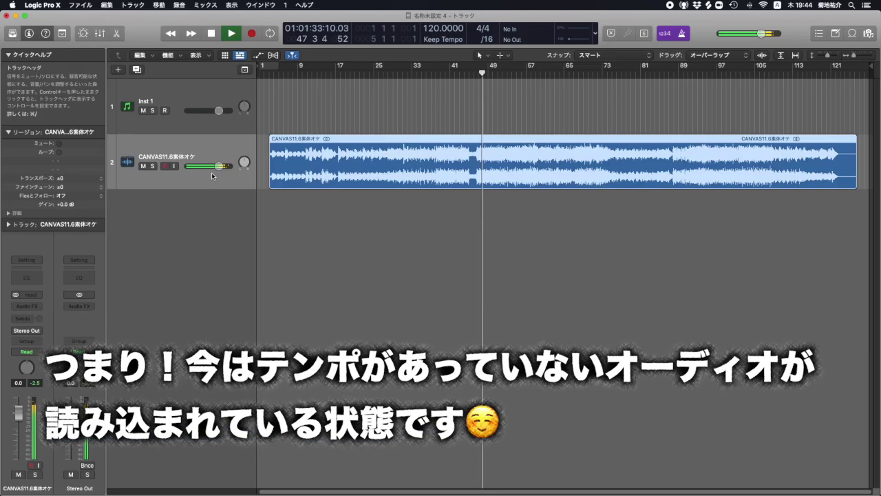
drag(218, 166, 191, 159)
key(space)
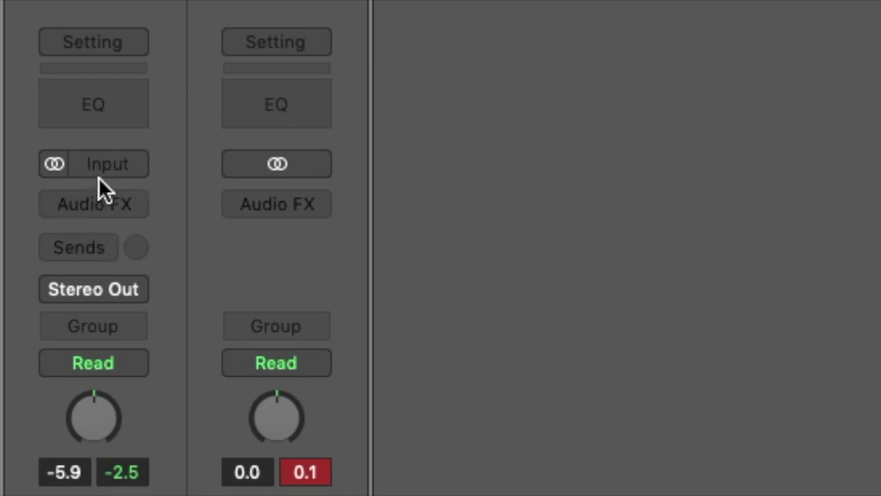
Insert the stereo BPM Counter metering plug-in on the audio track and move its window below the audio region
click(135, 206)
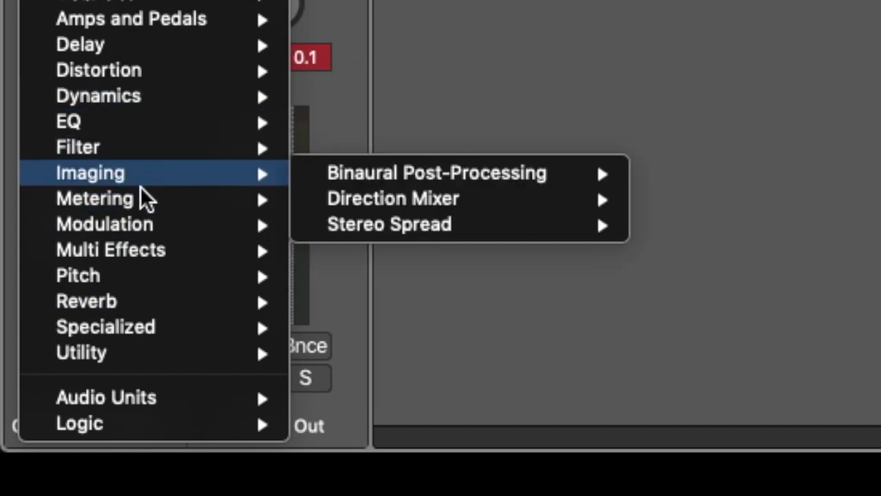
mouse_move(145, 199)
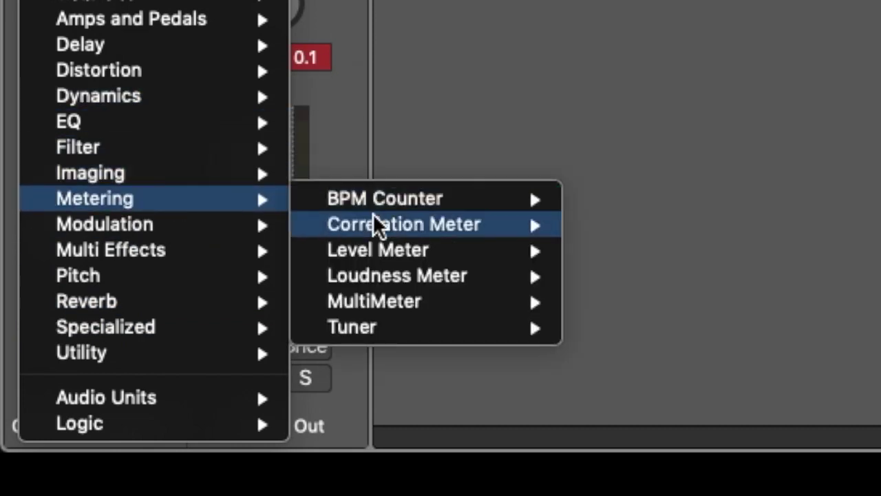
mouse_move(391, 337)
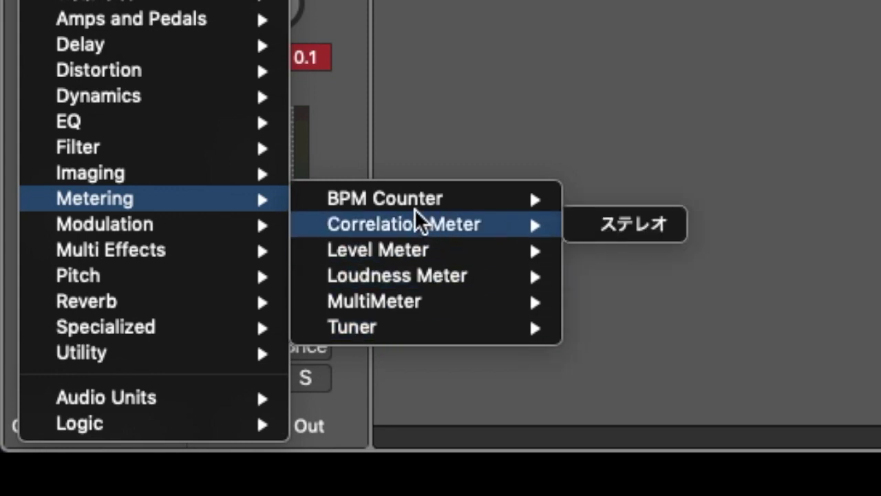
mouse_move(416, 205)
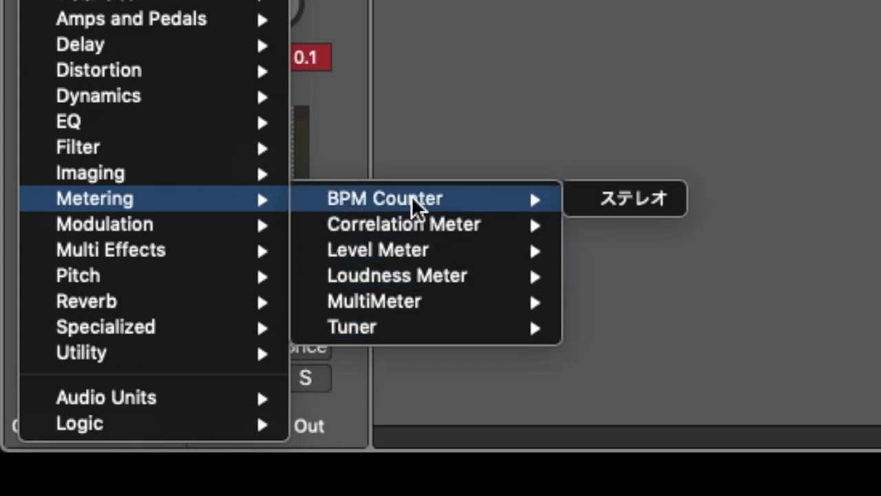
click(417, 205)
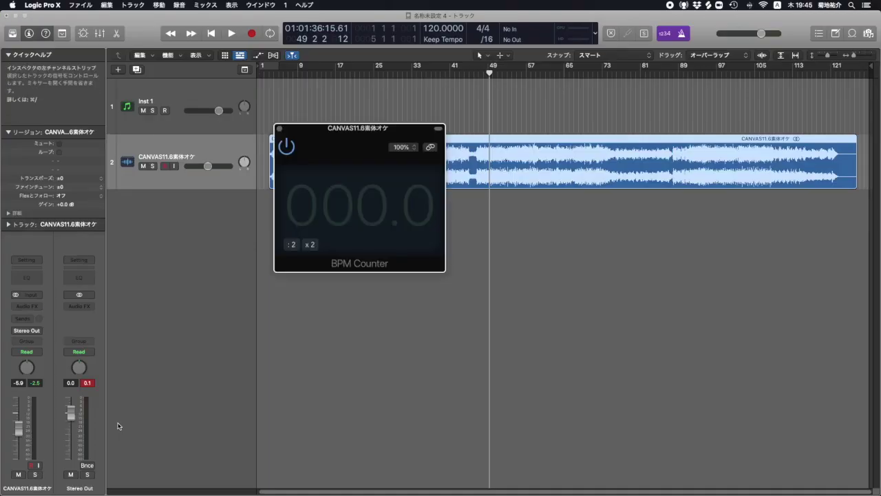
drag(378, 130, 369, 197)
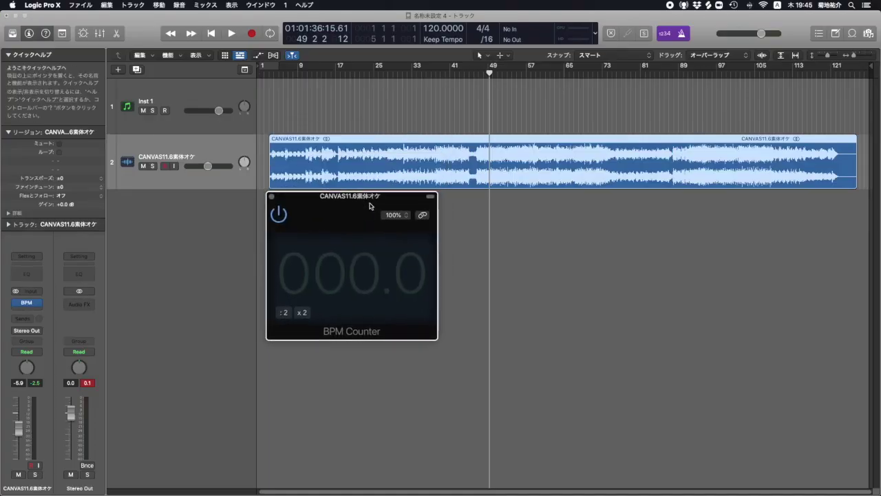
drag(432, 339, 478, 374)
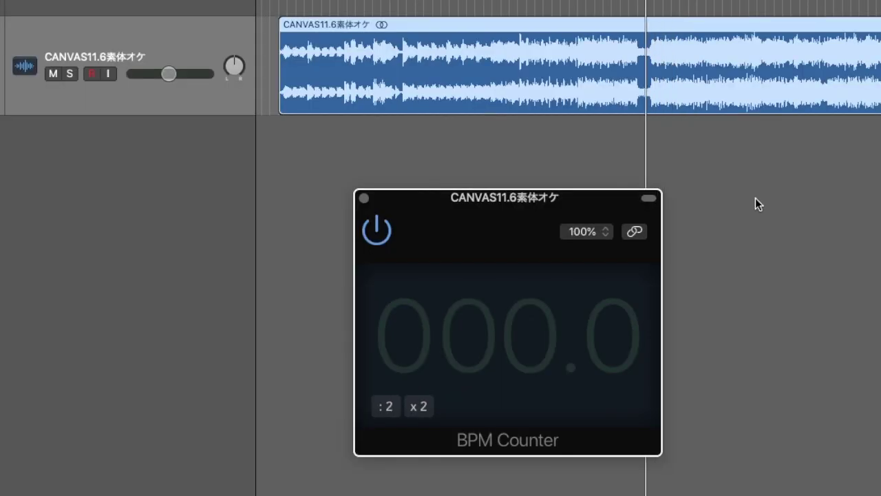
Play the audio track for tempo detection, lowering its volume to -8.8 dB and turning off the metronome
key(space)
drag(166, 74, 164, 74)
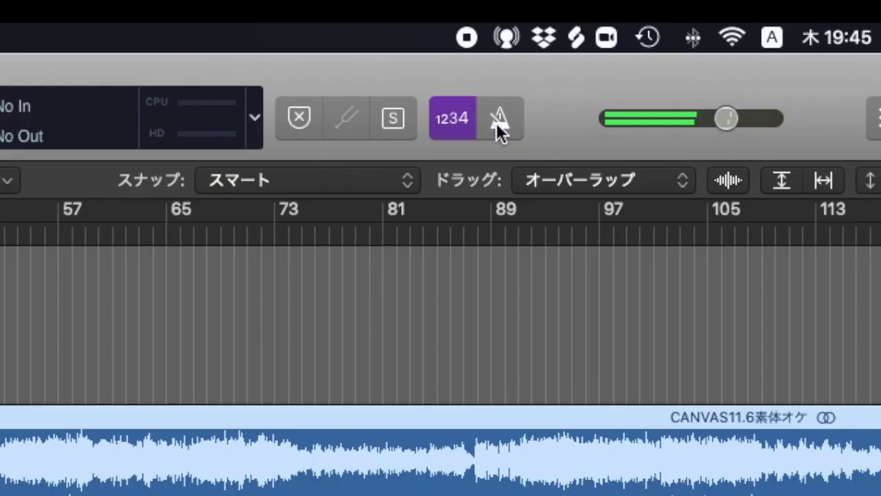
click(501, 124)
click(501, 124)
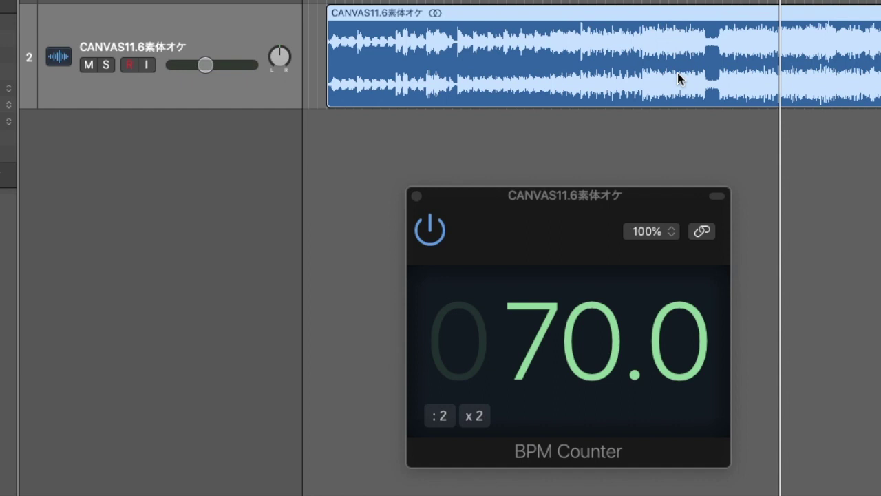
Double the BPM Counter reading, then reset the counter and detect the tempo again by replaying the audio
click(478, 419)
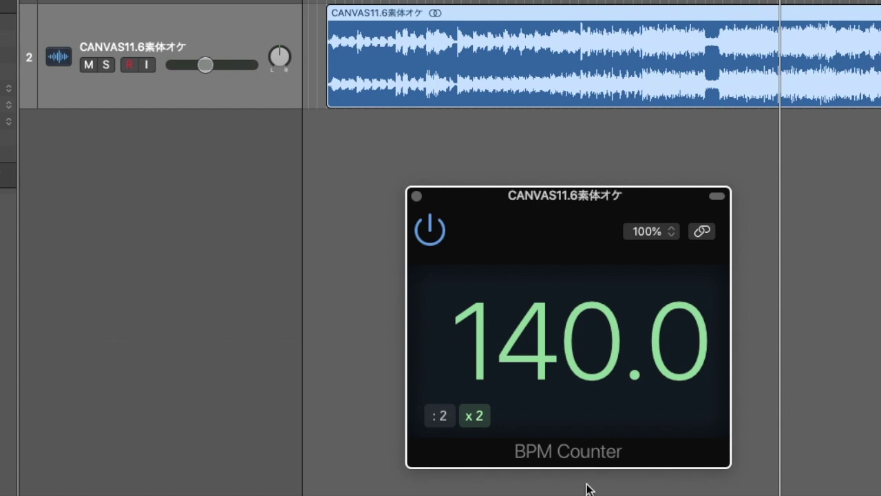
click(615, 365)
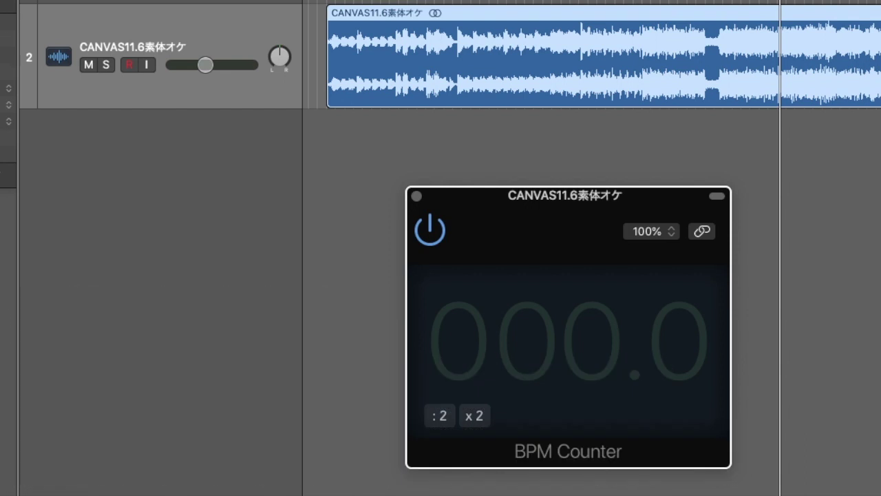
click(714, 1)
key(space)
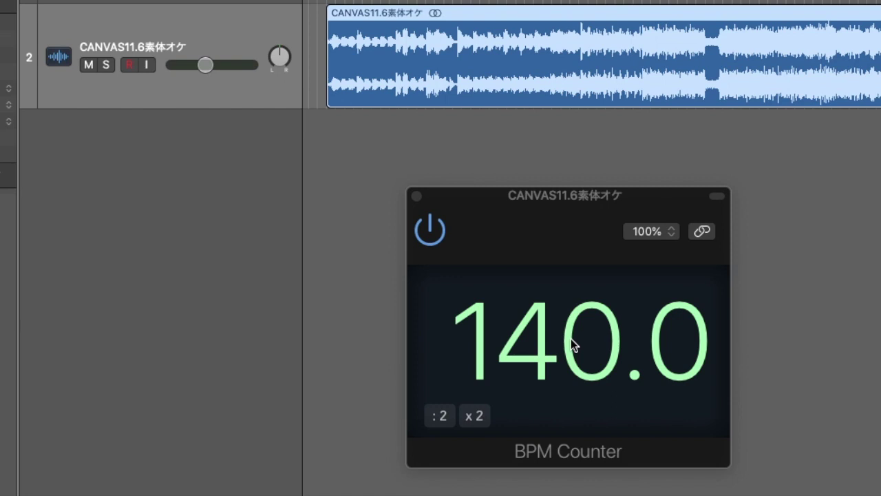
Compare the halved and doubled readings in the BPM Counter and finish with the x2 option enabled
click(440, 416)
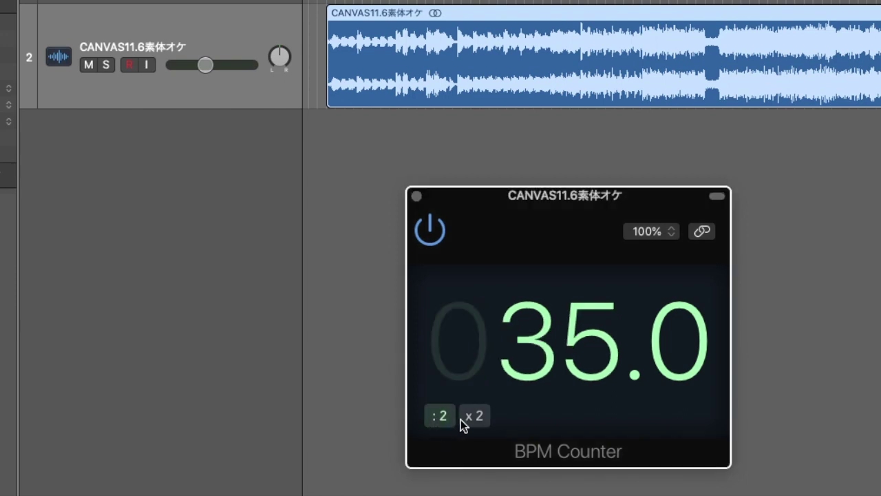
click(467, 417)
click(443, 417)
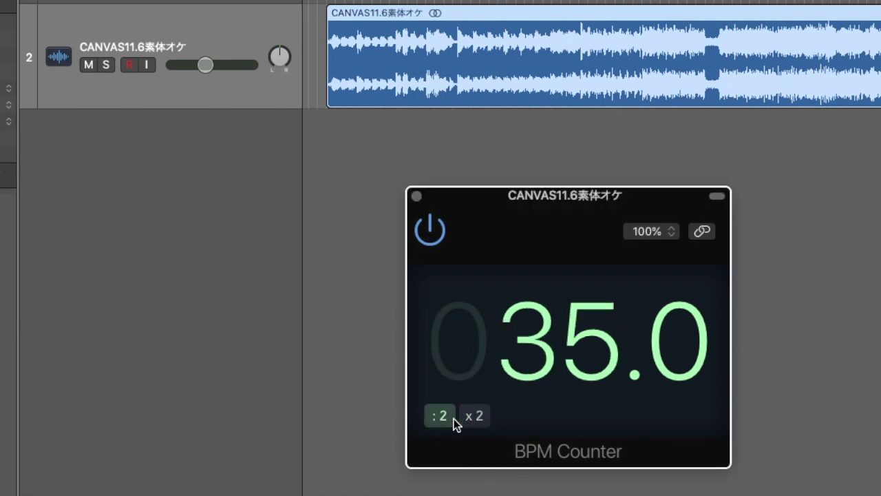
click(462, 419)
click(462, 418)
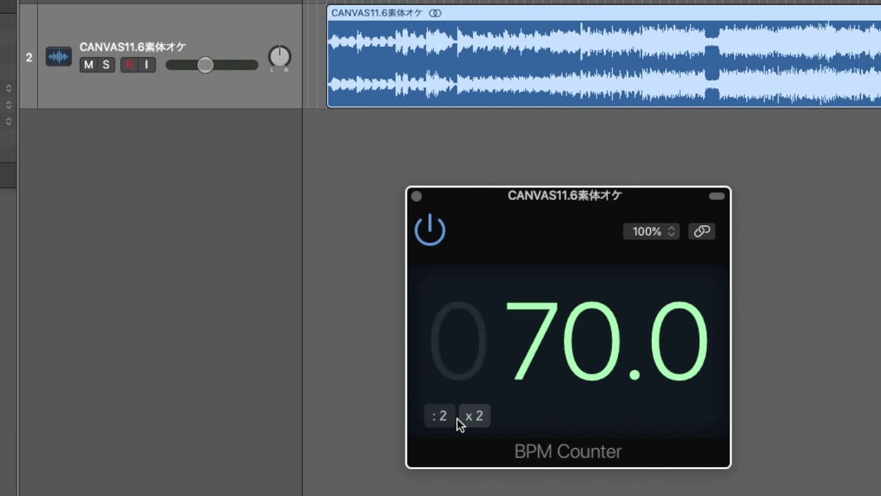
click(441, 415)
click(441, 415)
click(441, 415)
click(474, 419)
click(473, 417)
click(473, 417)
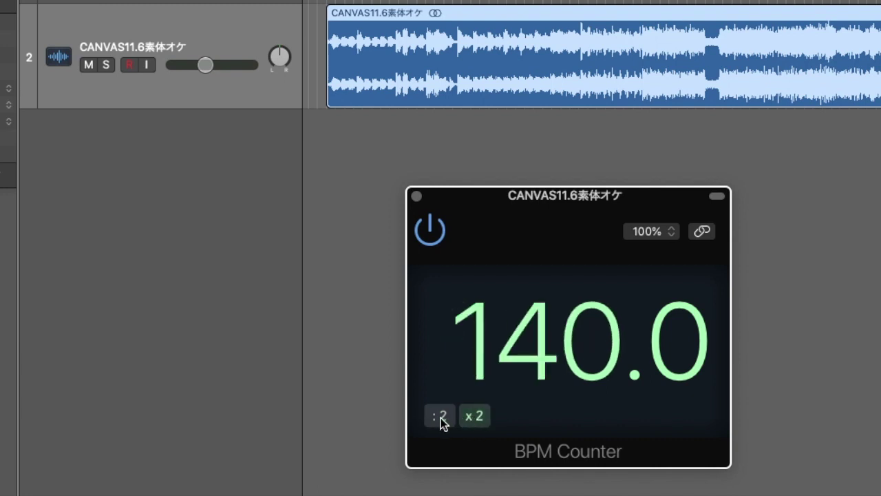
click(441, 418)
click(486, 418)
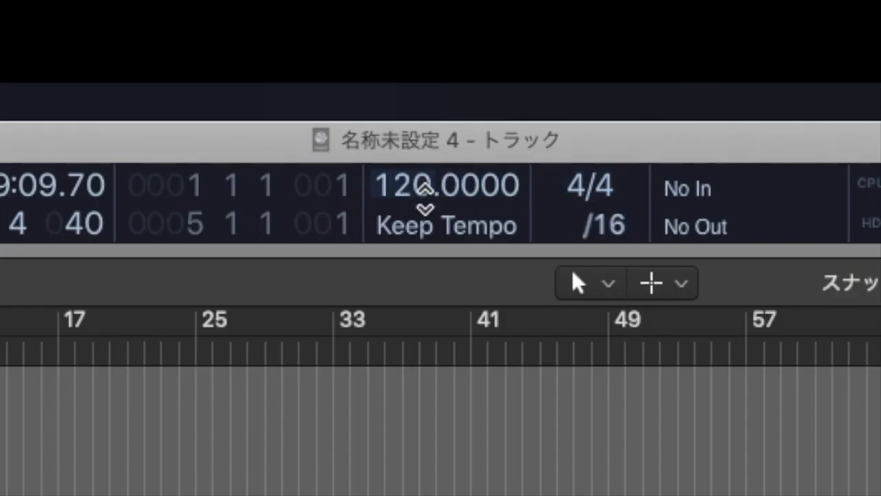
Set the project tempo to 140 BPM
double_click(425, 189)
text(140)
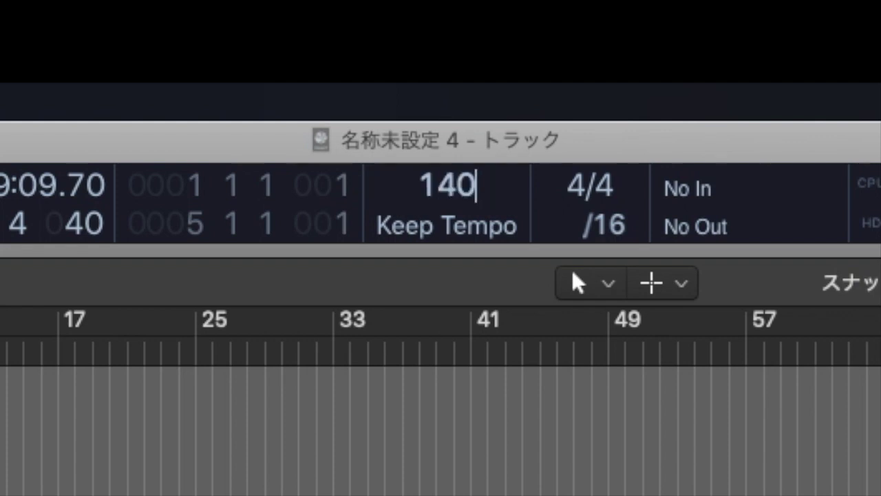
key(Return)
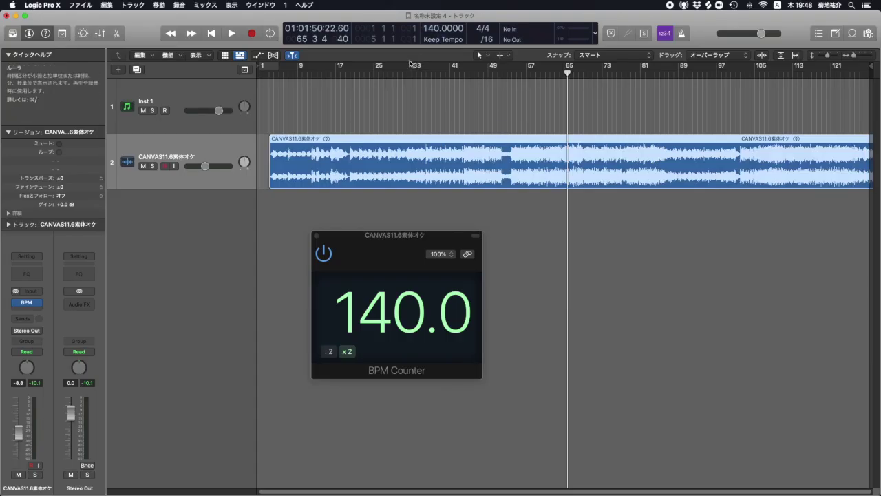
Turn the metronome back on and play the audio from bar 54 to check it against the project tempo
click(512, 74)
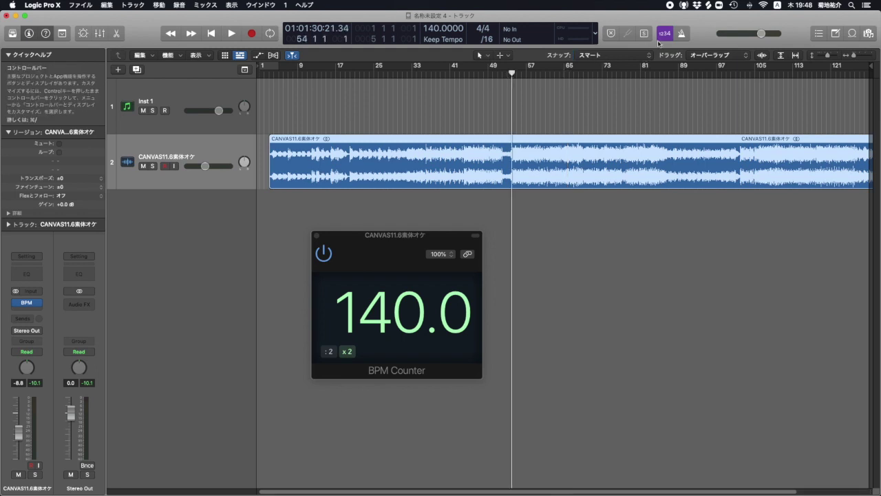
key(space)
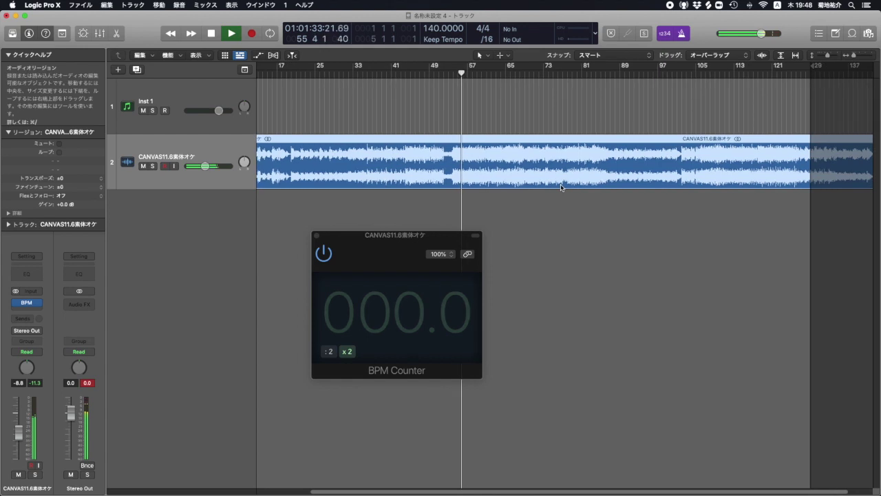
scroll(562, 187, left, 4)
key(space)
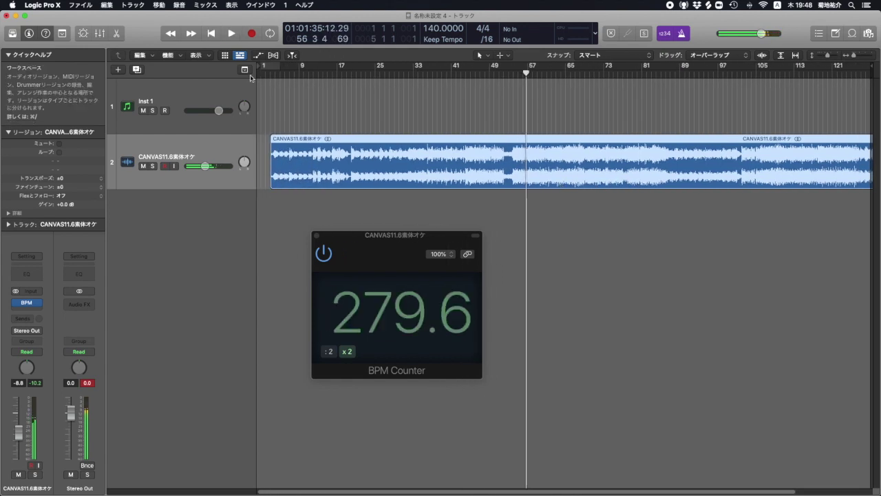
Play the audio from its start around bar 3 and near its end around bars 112 and 125 to check tempo sync
click(271, 74)
key(space)
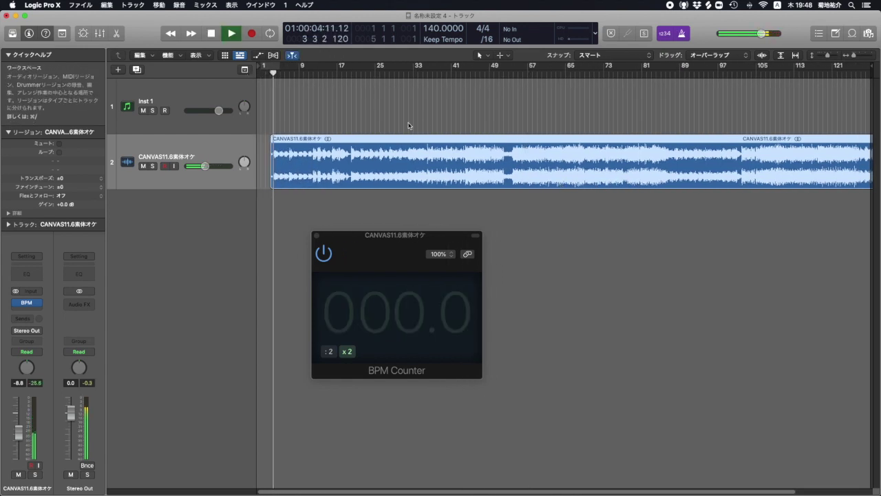
scroll(565, 133, right, 5)
key(space)
click(702, 76)
key(space)
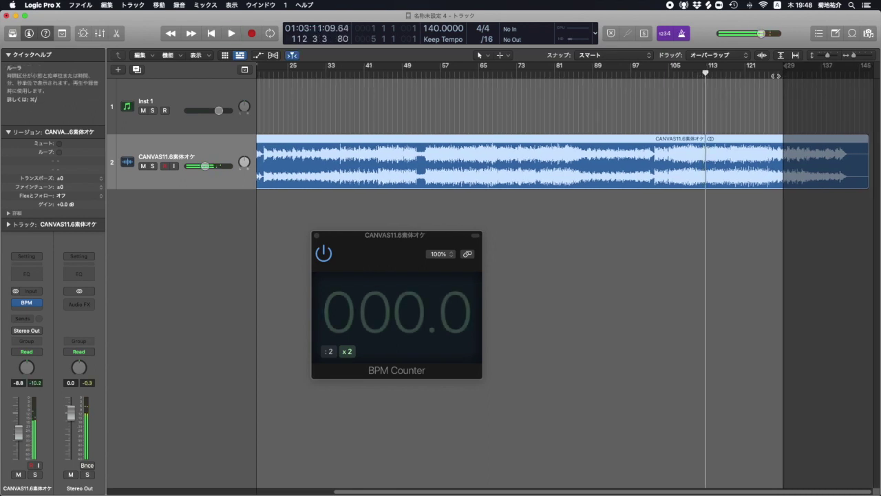
drag(700, 76, 762, 75)
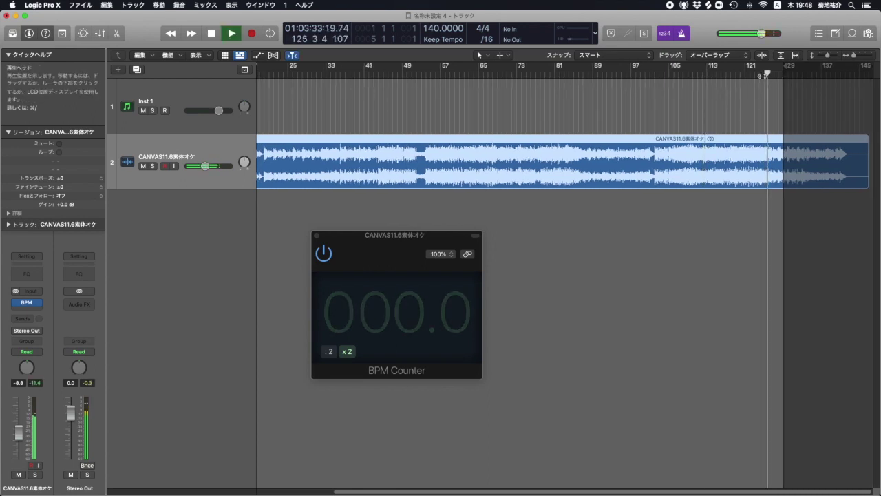
key(space)
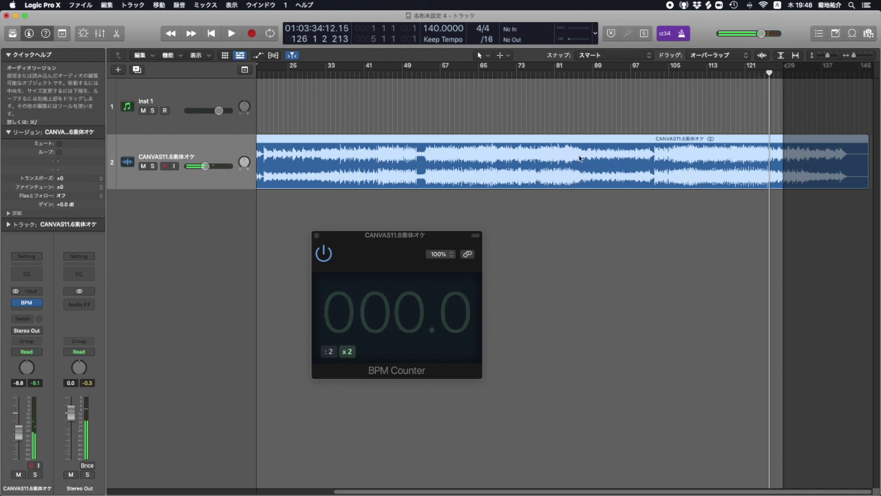
scroll(408, 183, left, 5)
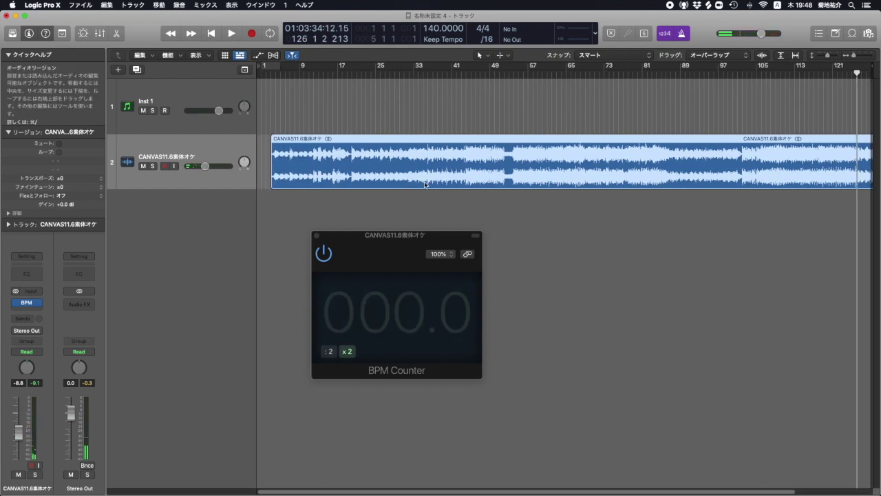